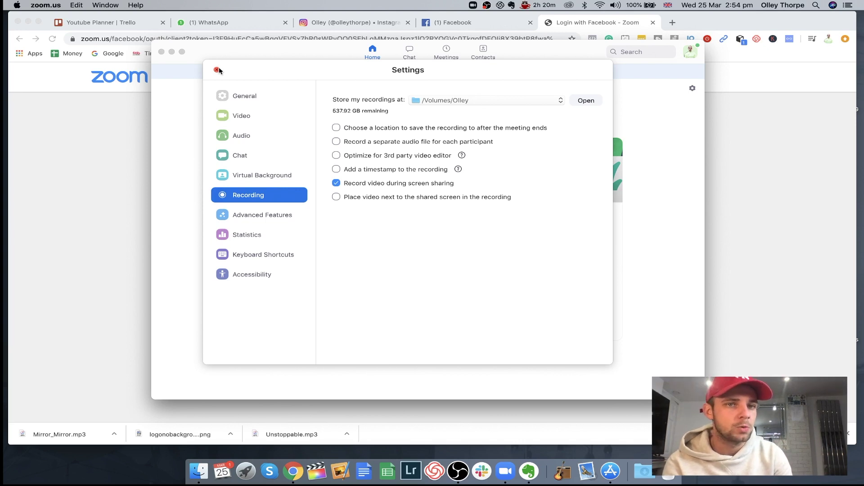
Step: Close Settings and start a new meeting with computer audio joined and camera video on
left_click(217, 70)
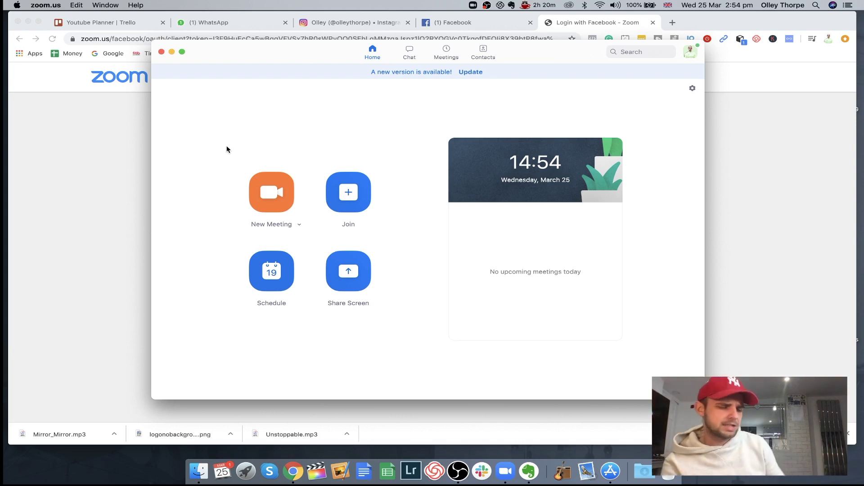
left_click(277, 195)
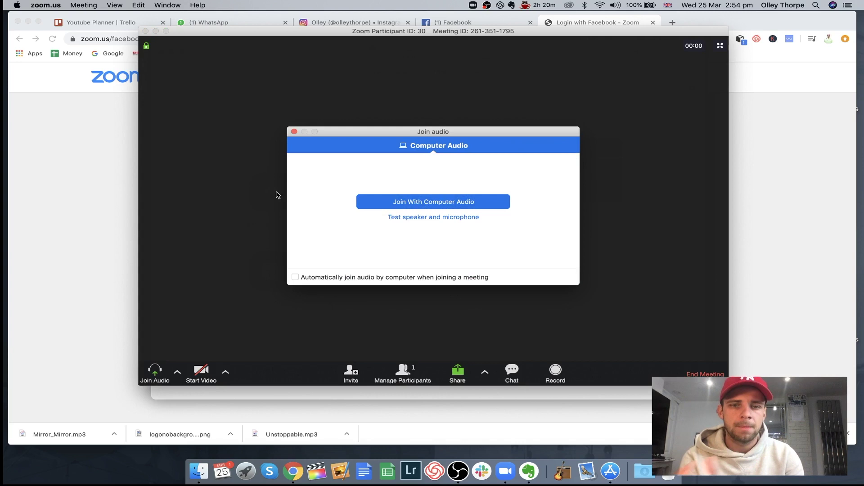
left_click(378, 201)
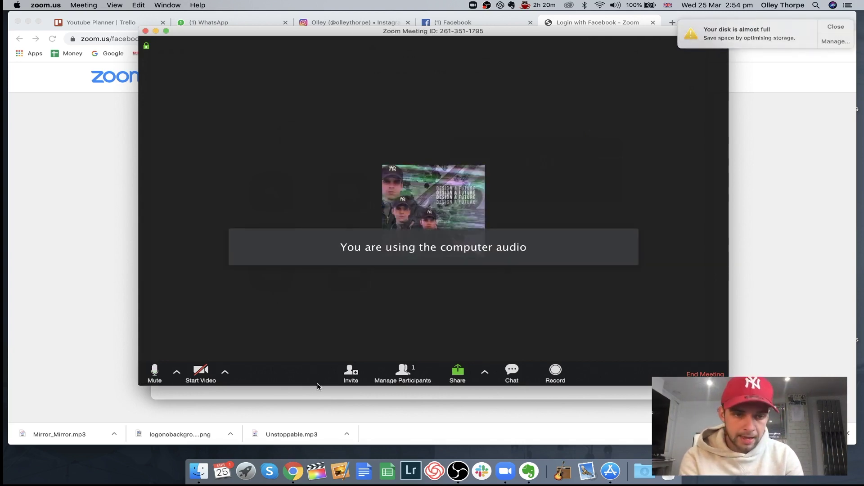
left_click(201, 370)
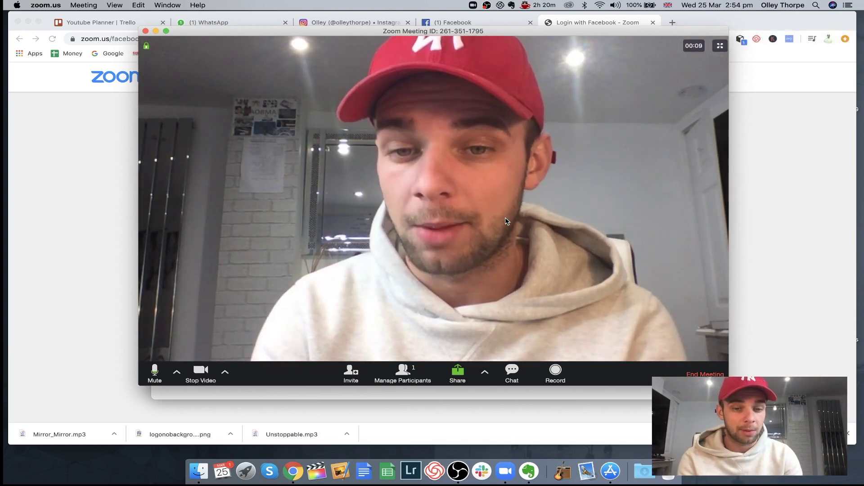
Step: Copy the meeting's invite URL, dismiss the invite window, and close the WhatsApp Web tab
left_click(351, 371)
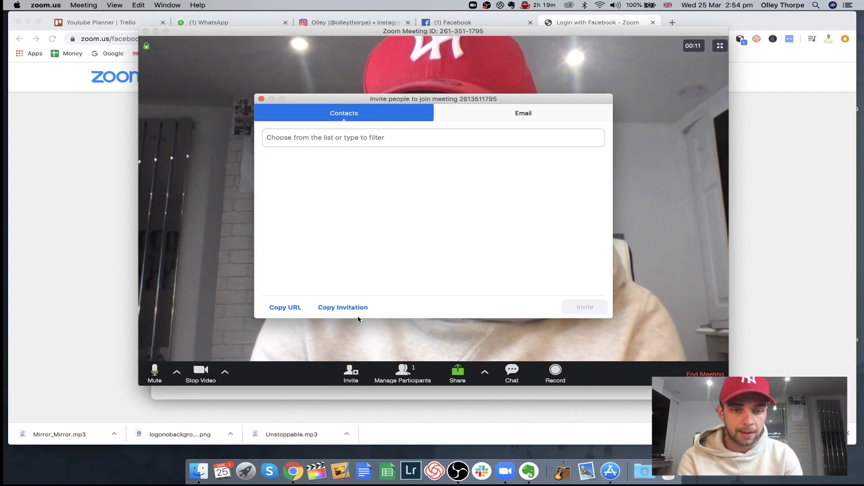
left_click(278, 307)
key("super+Tab")
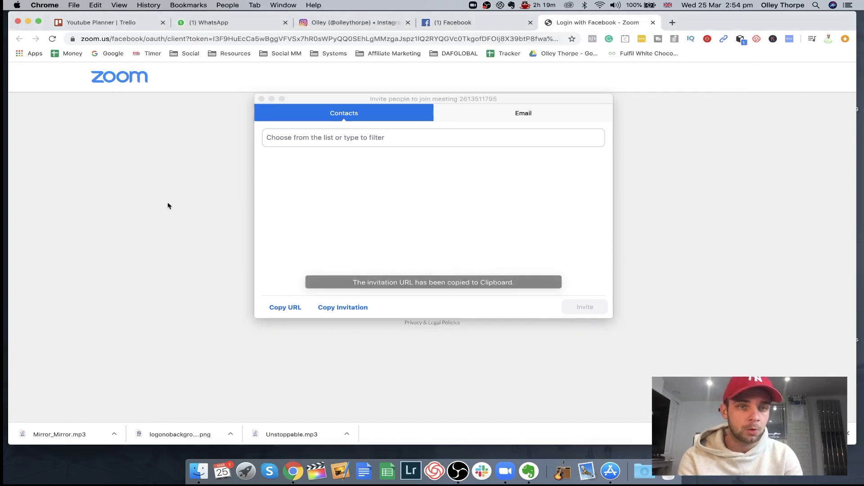
left_click(228, 25)
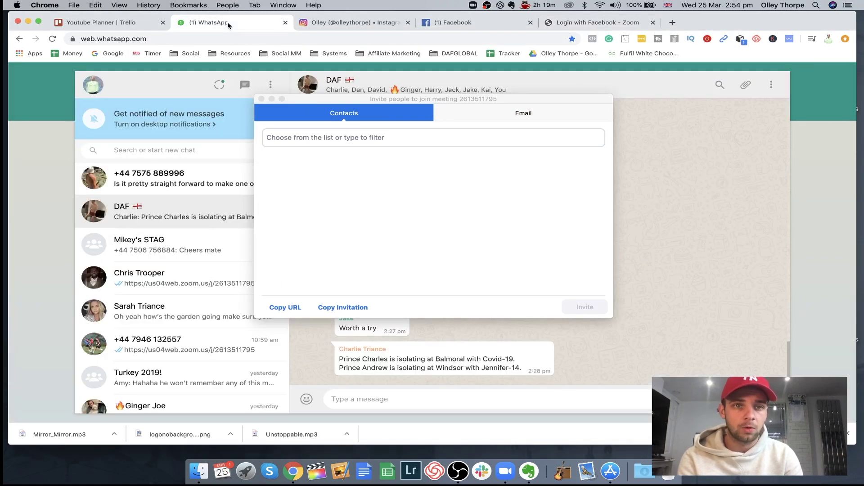
left_click(261, 99)
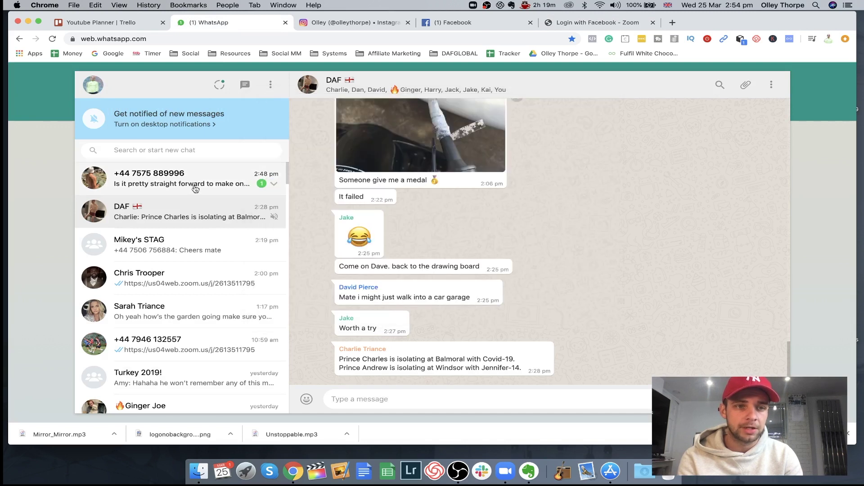
scroll(174, 216, "down", 1)
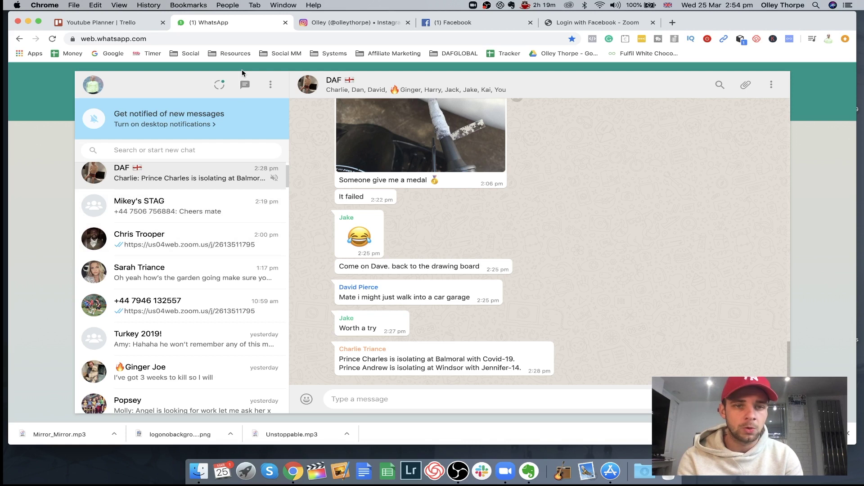
left_click(284, 23)
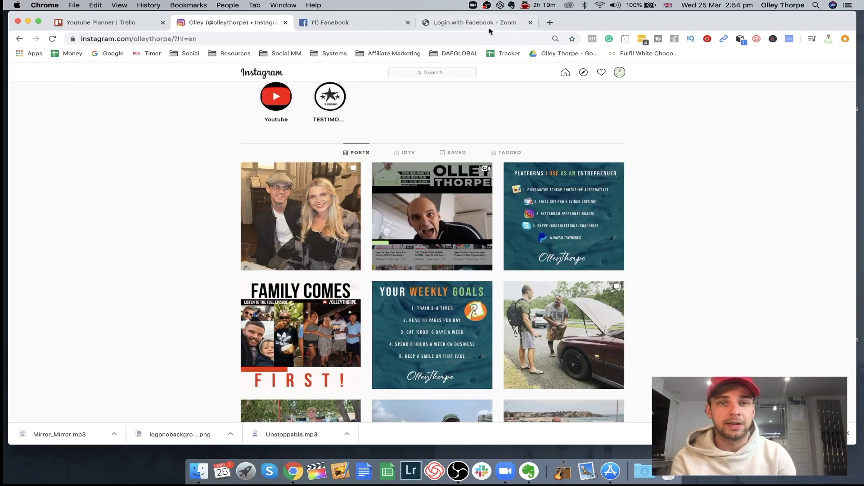
Step: Bring the Zoom meeting window back in front of Chrome from the Dock
left_click(506, 471)
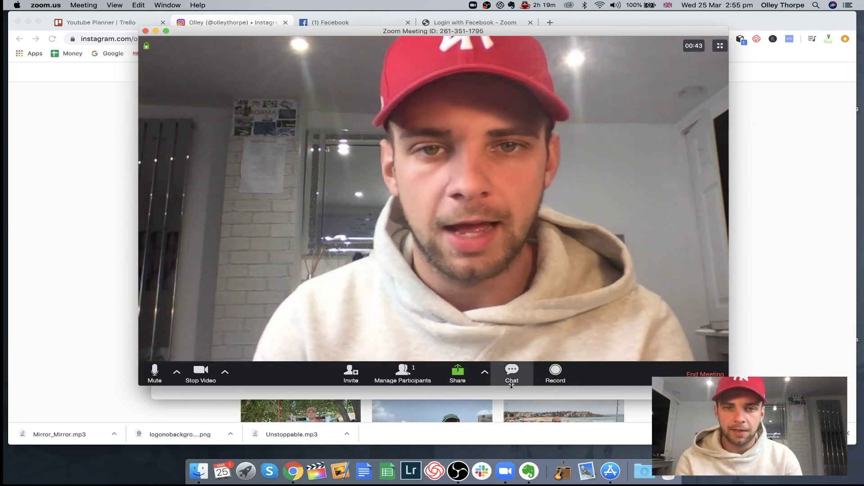
Step: Copy the invite link again and launch Messages through Spotlight search
left_click(351, 373)
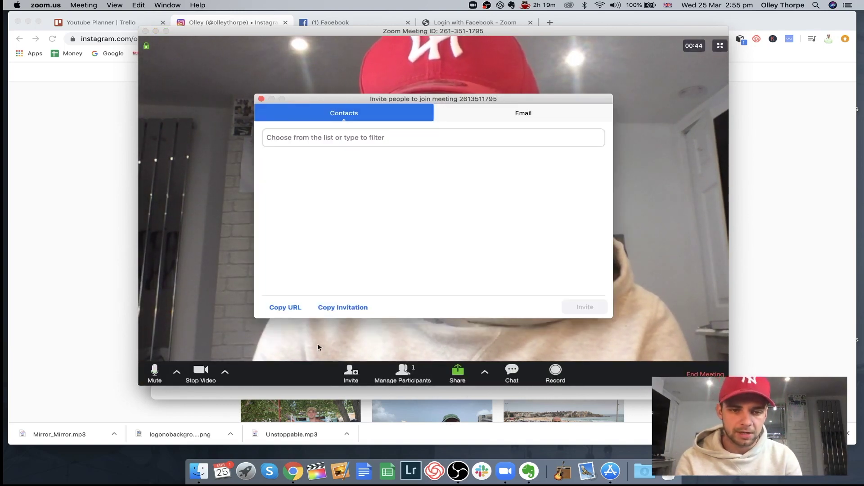
left_click(286, 307)
key("super+space")
type("m")
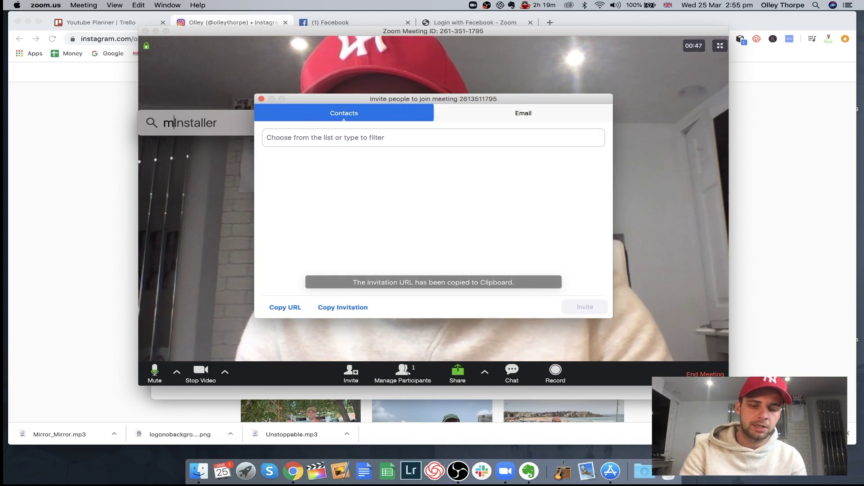
type("ees")
key("BackSpace")
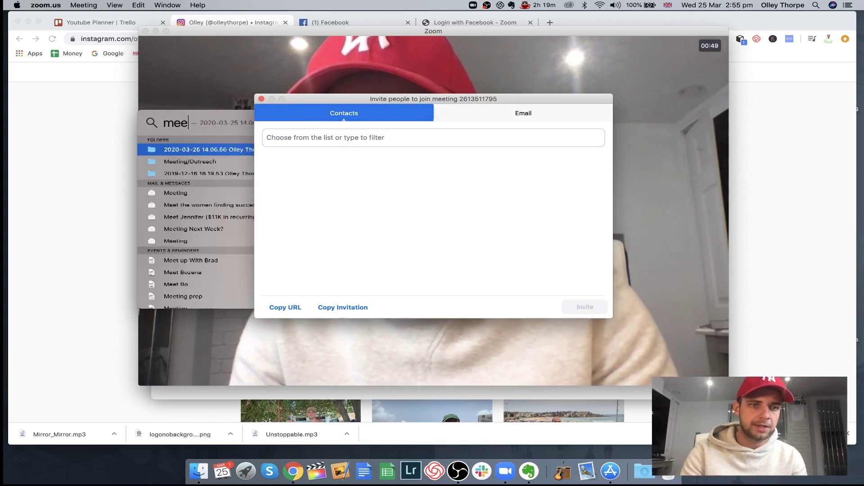
key("BackSpace")
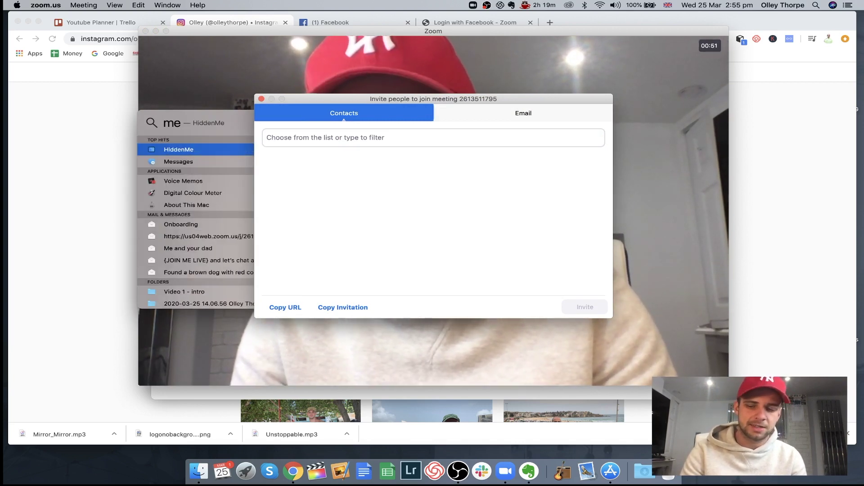
type("ssages")
key("Return")
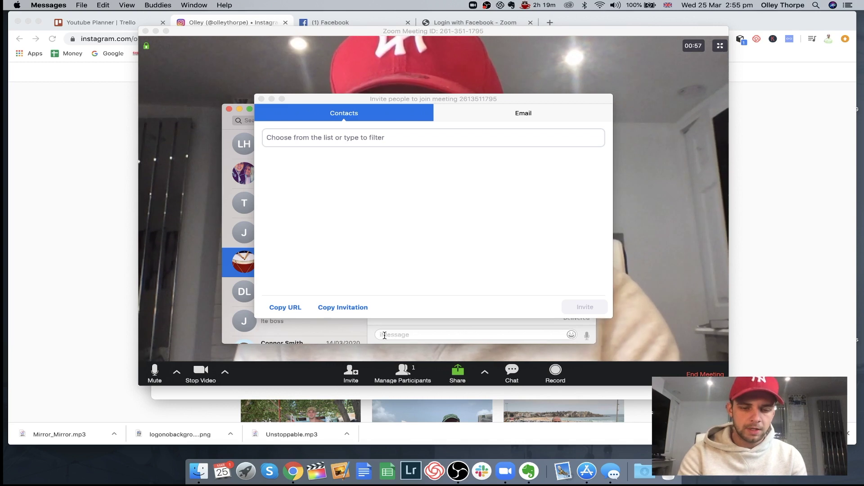
Step: Paste and send the meeting link in Messages, then close Messages and the invite window
key("super+v")
key("Return")
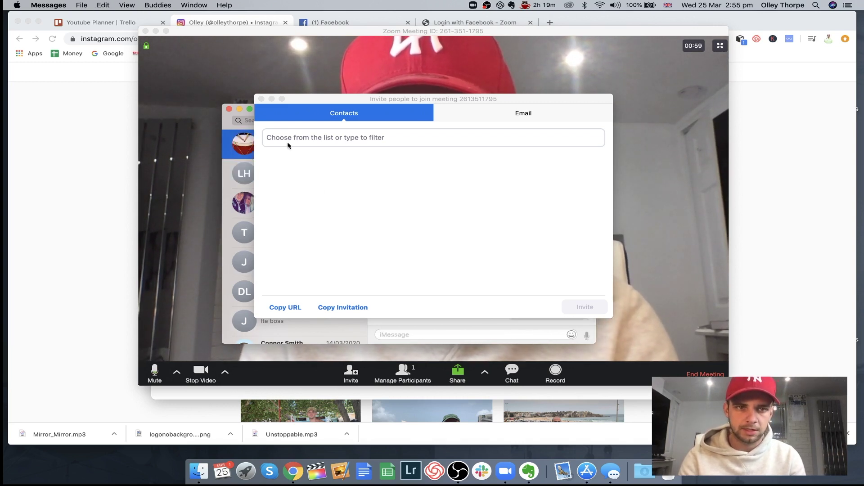
left_click(229, 109)
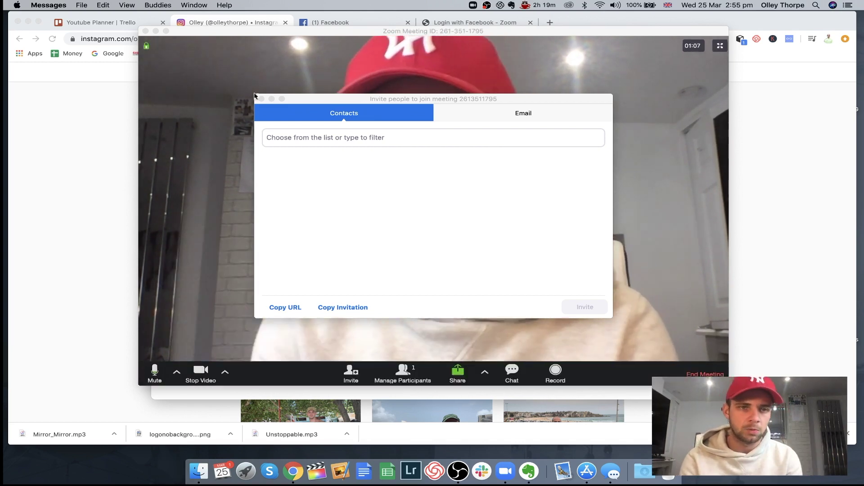
left_click(261, 98)
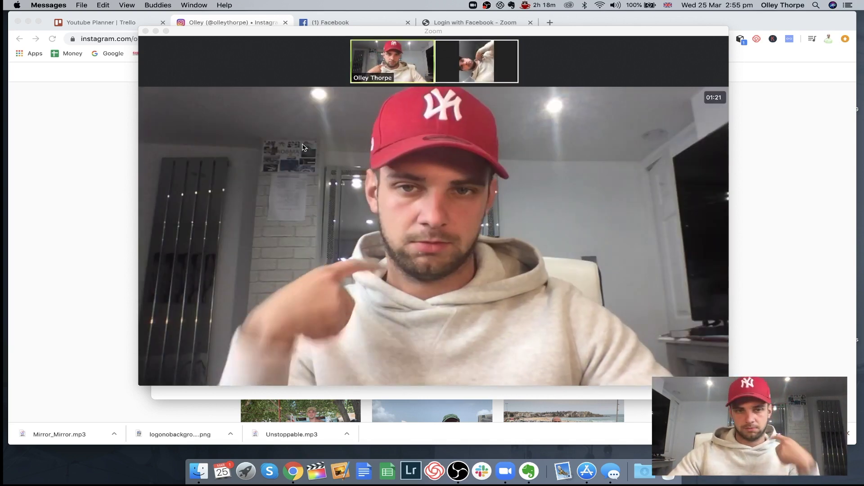
Step: Mute your microphone and drag the meeting window up to the top-left corner
mouse_move(263, 276)
left_click(155, 372)
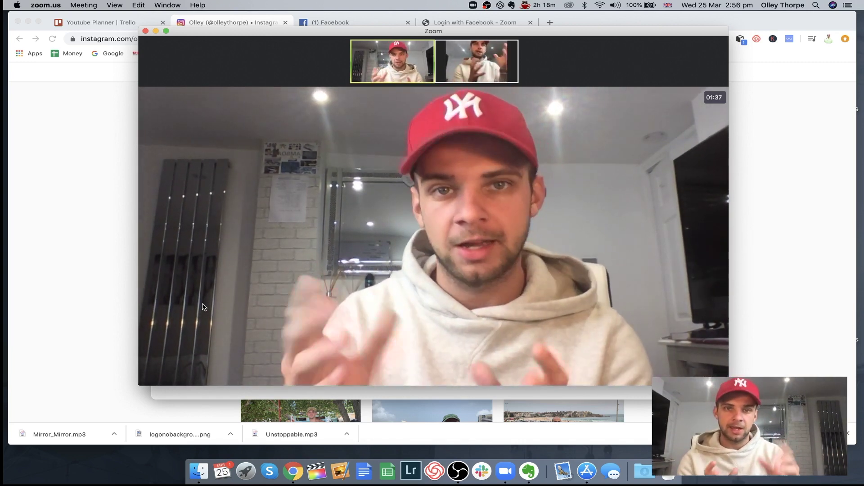
mouse_move(468, 69)
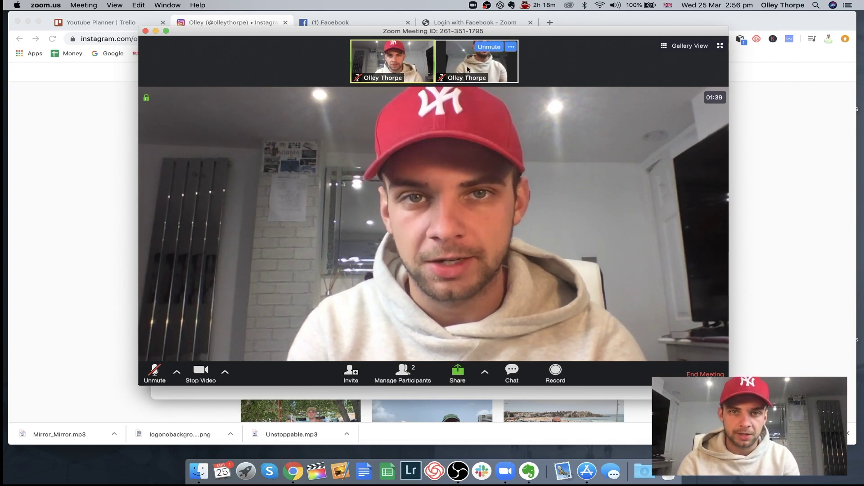
left_click_drag(467, 37, 413, 8)
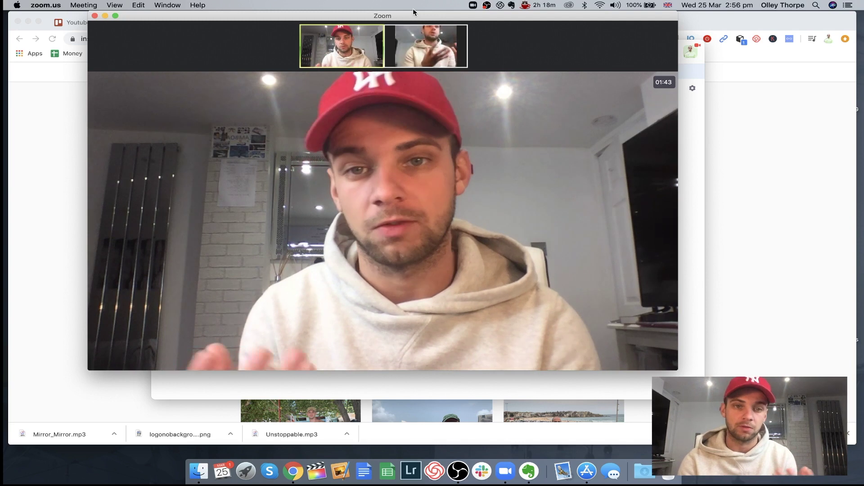
Step: Switch the meeting to Gallery View so both participants get equal tiles
mouse_move(628, 32)
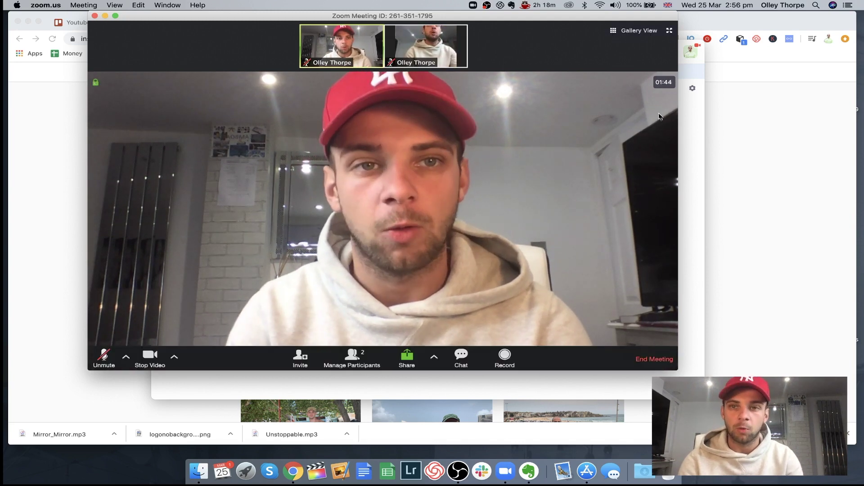
left_click(628, 31)
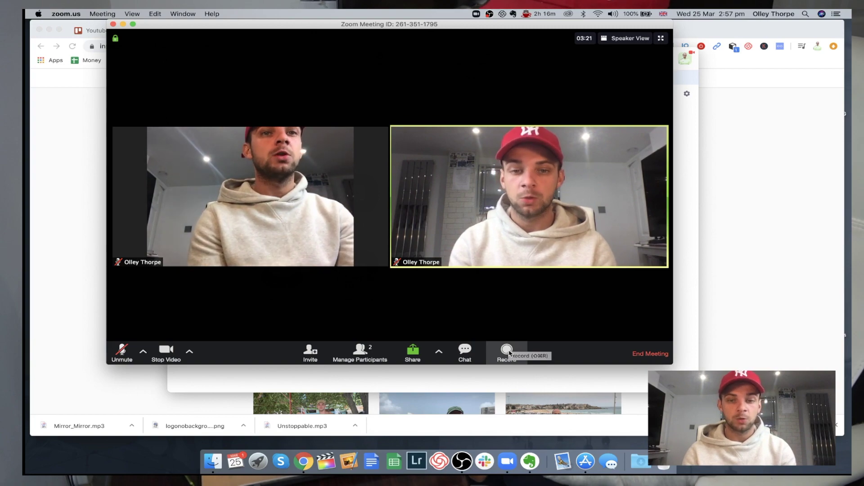
Step: Begin recording the two-participant call with the toolbar's Record button
left_click(507, 350)
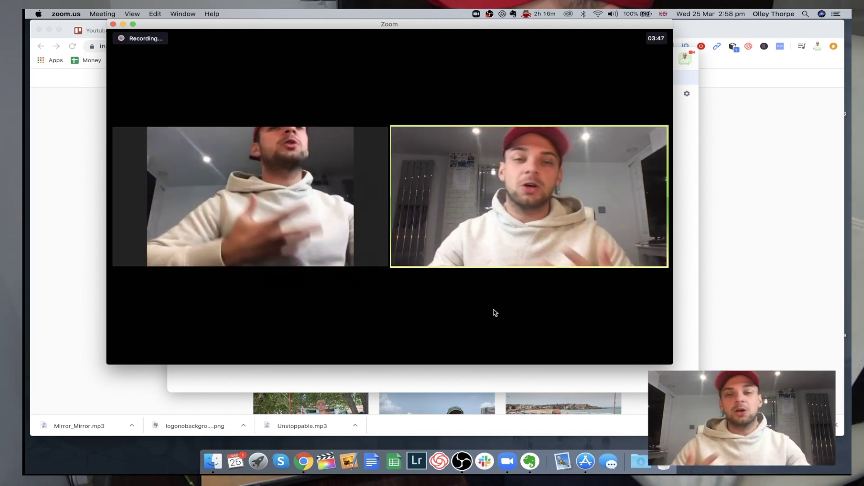
mouse_move(482, 337)
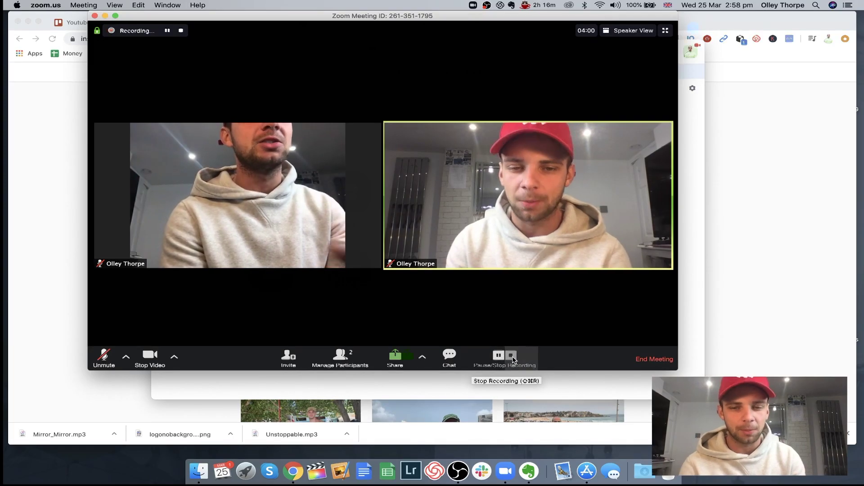
Step: Stop the recording, then close the meeting with Cmd+W and confirm 'End Meeting for All'
left_click(512, 357)
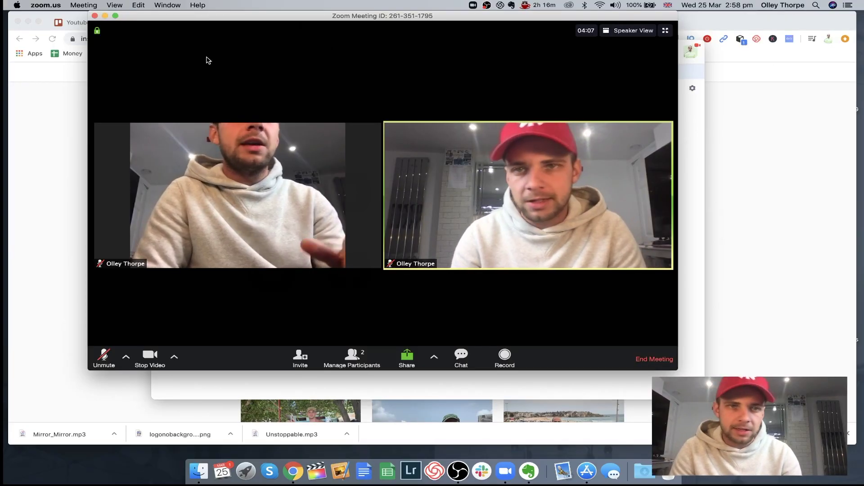
key("super+w")
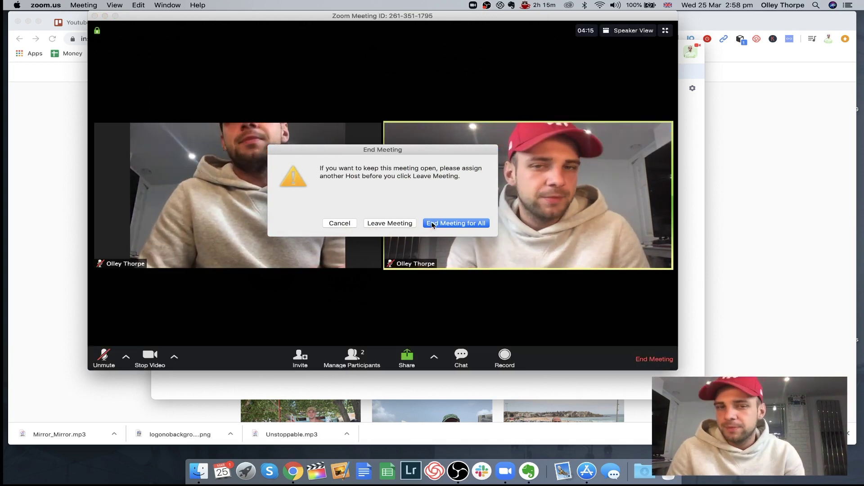
left_click(432, 224)
left_click(68, 127)
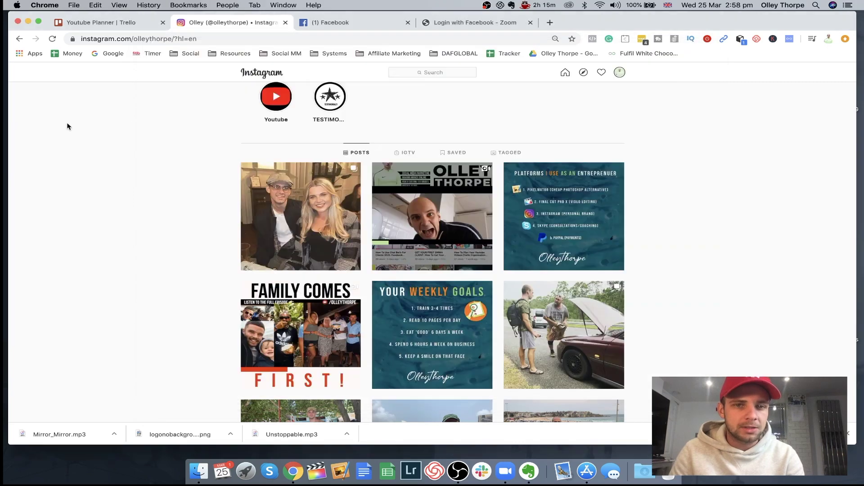
Step: Minimise Chrome and let the recording convert into its folder with zoom_0.mp4 and audio_only.m4a
left_click(29, 21)
left_click(393, 110)
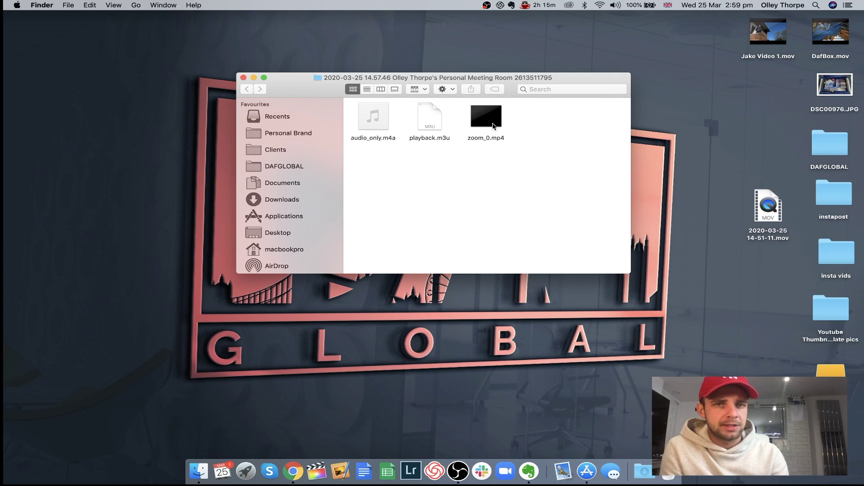
key("space")
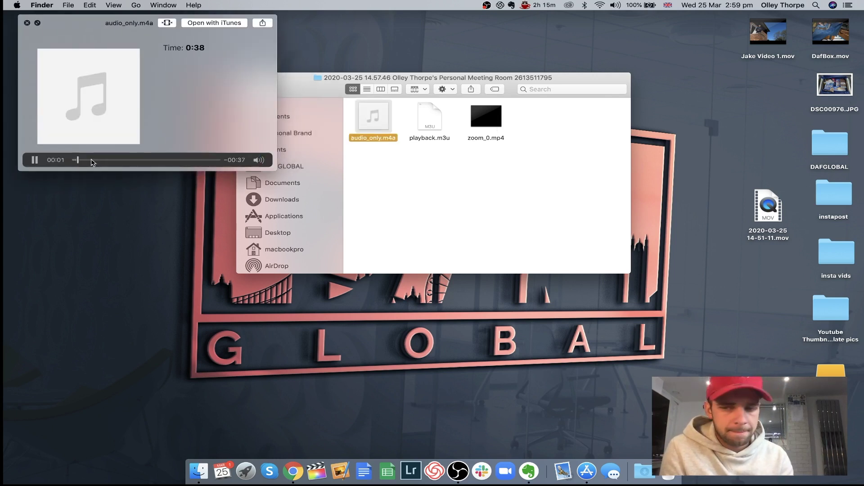
key("space")
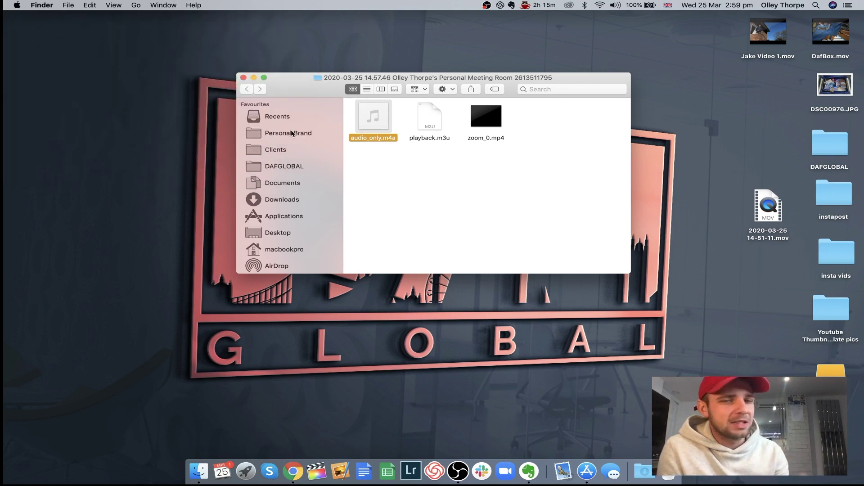
left_click(395, 152)
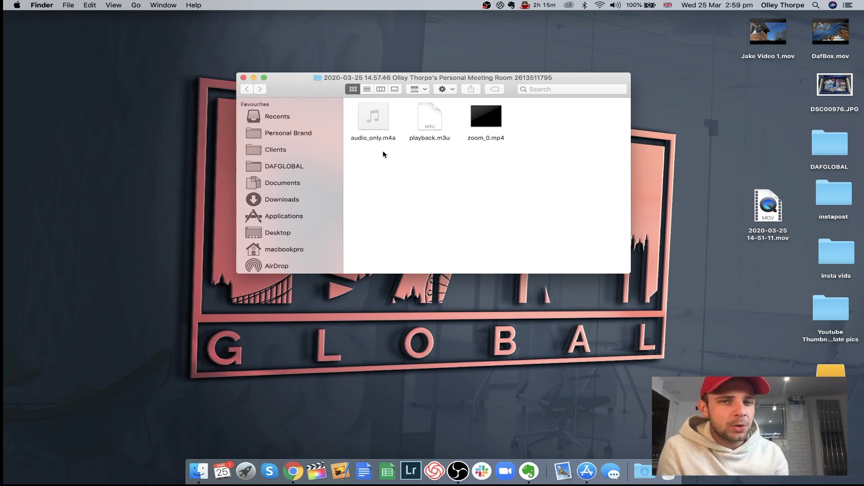
key("space")
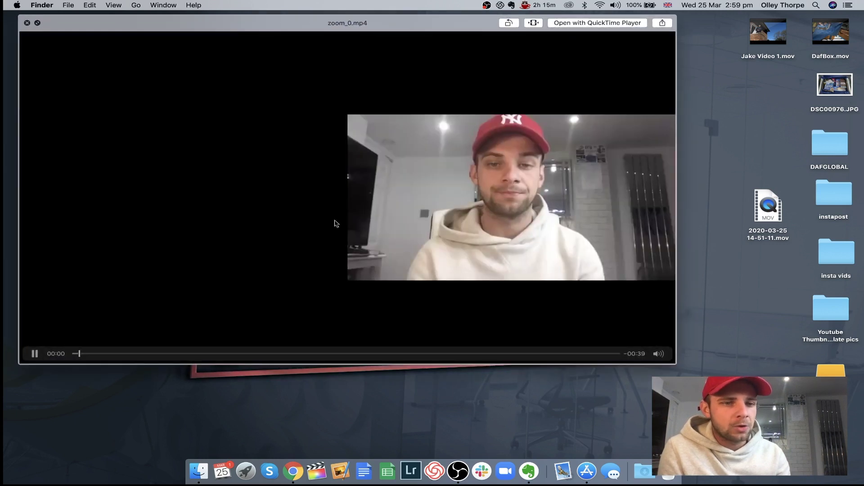
left_click_drag(140, 354, 626, 356)
key("space")
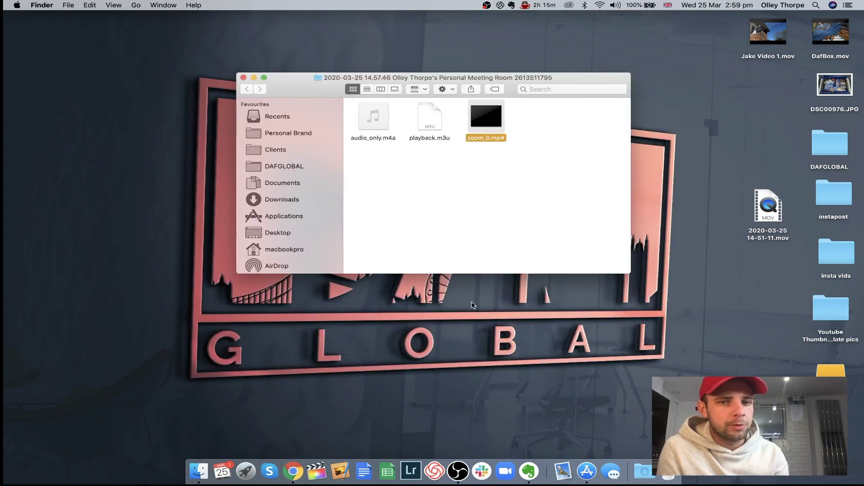